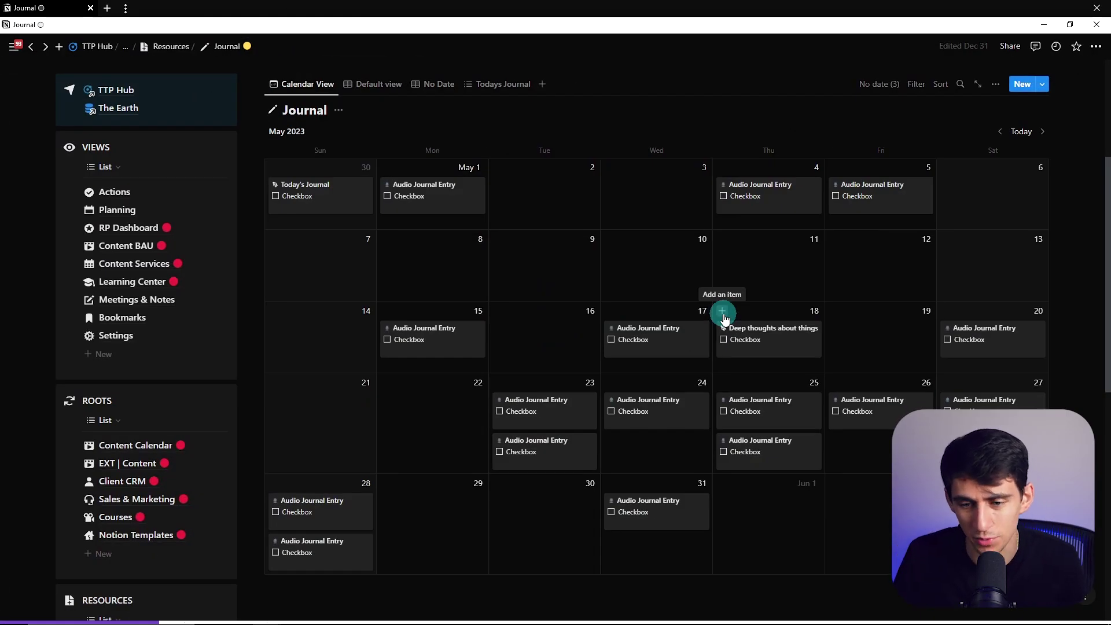
Open the May 31 Audio Journal Entry and follow its link to the 11.37.14 AM recording in Drive
left_click(657, 508)
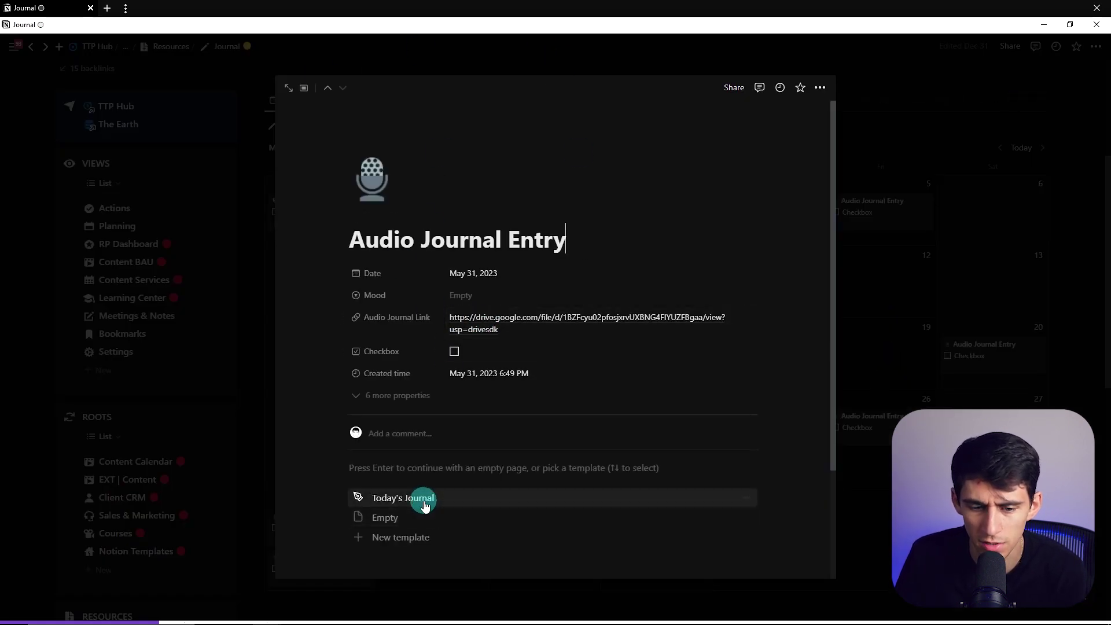
left_click(470, 334)
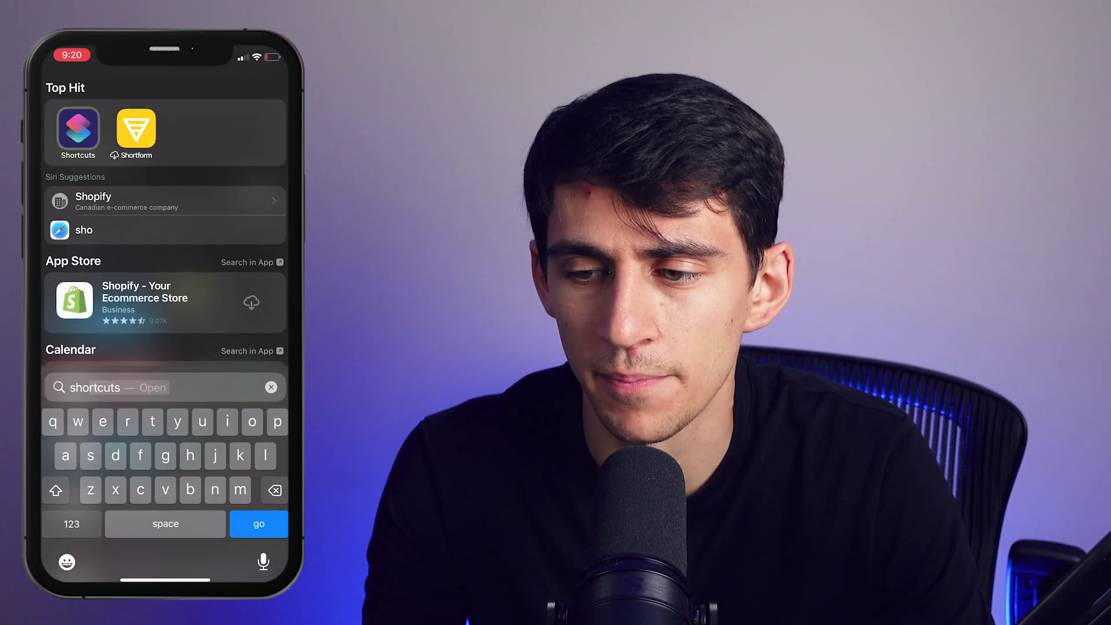
Search Shortcuts for 'Audio' and launch the Audio Journal shortcut
type("Audio")
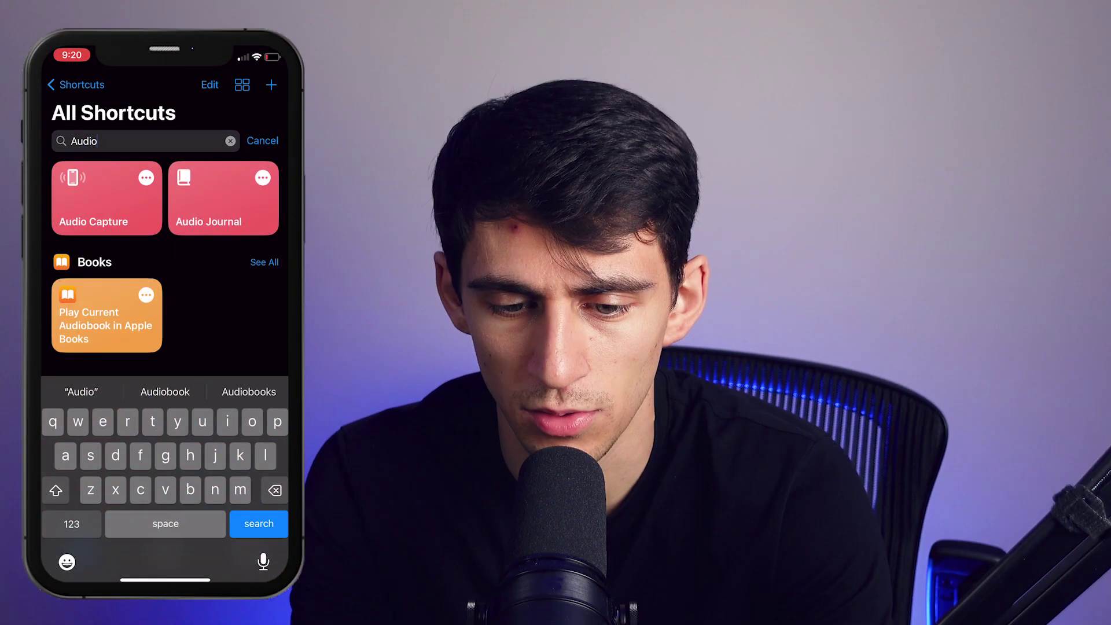
key("Return")
left_click(263, 177)
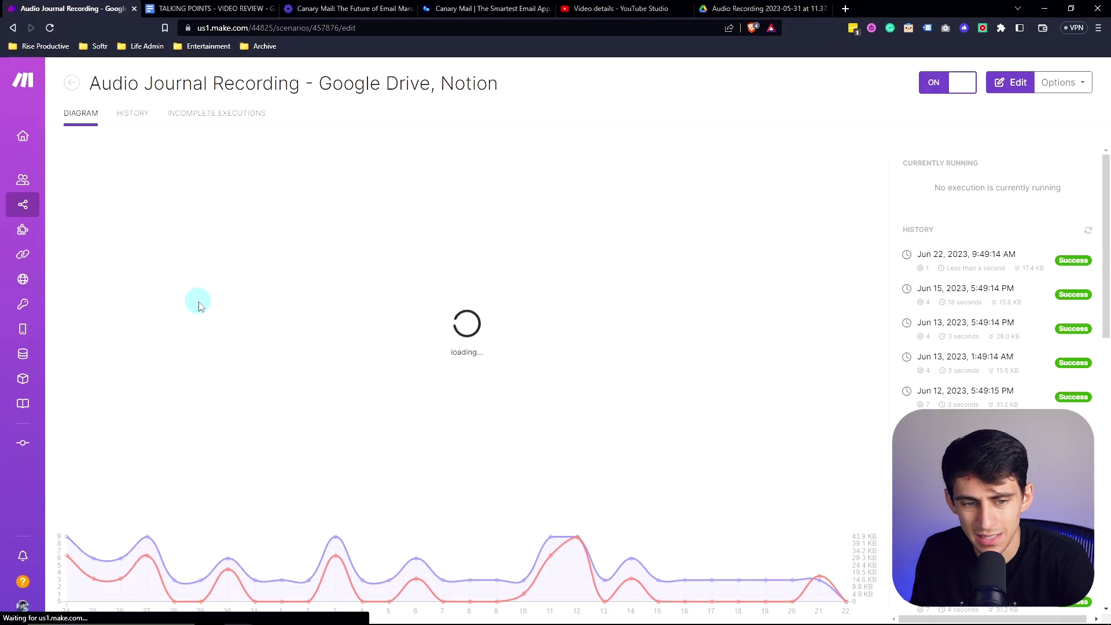
Open the Audio Journal Recording scenario's Watch Files module and check the new recording in My Drive
left_click(206, 268)
left_click(246, 308)
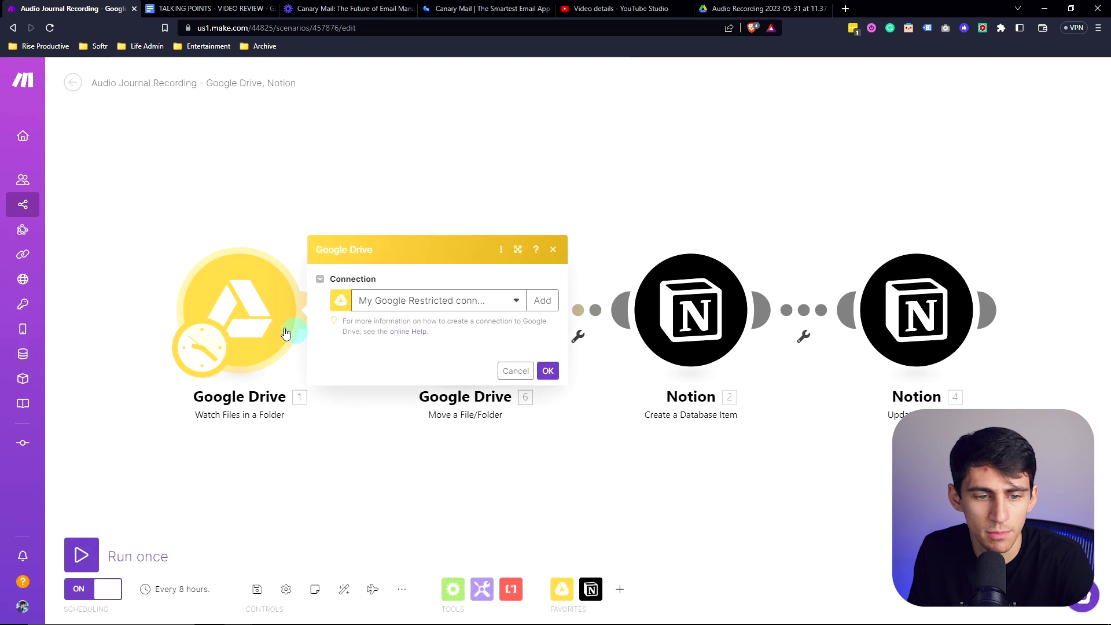
mouse_move(394, 622)
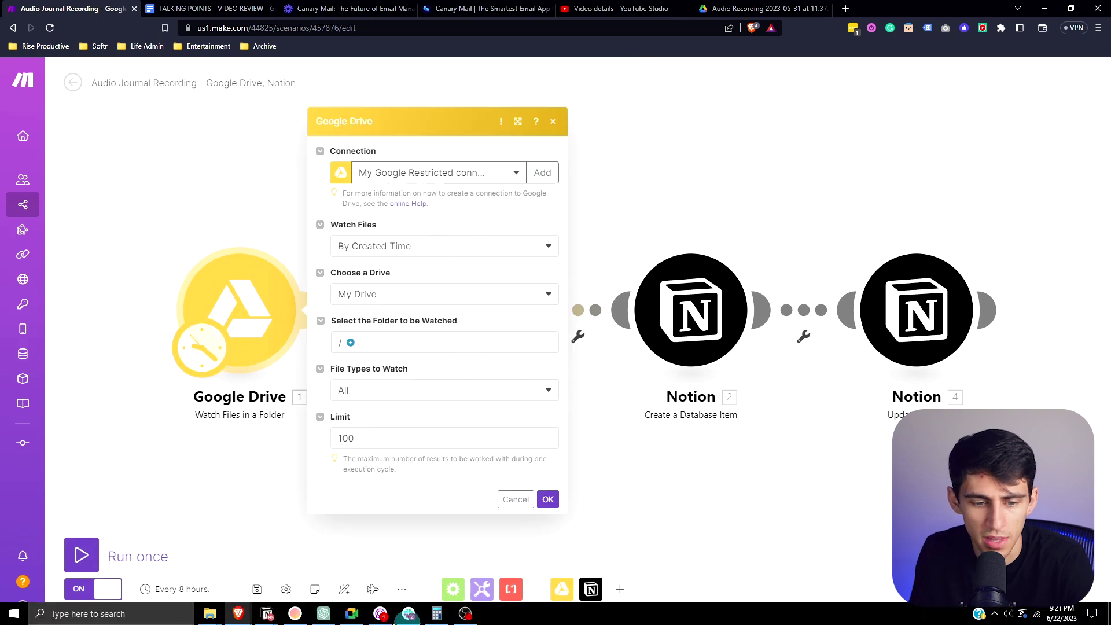
left_click(210, 613)
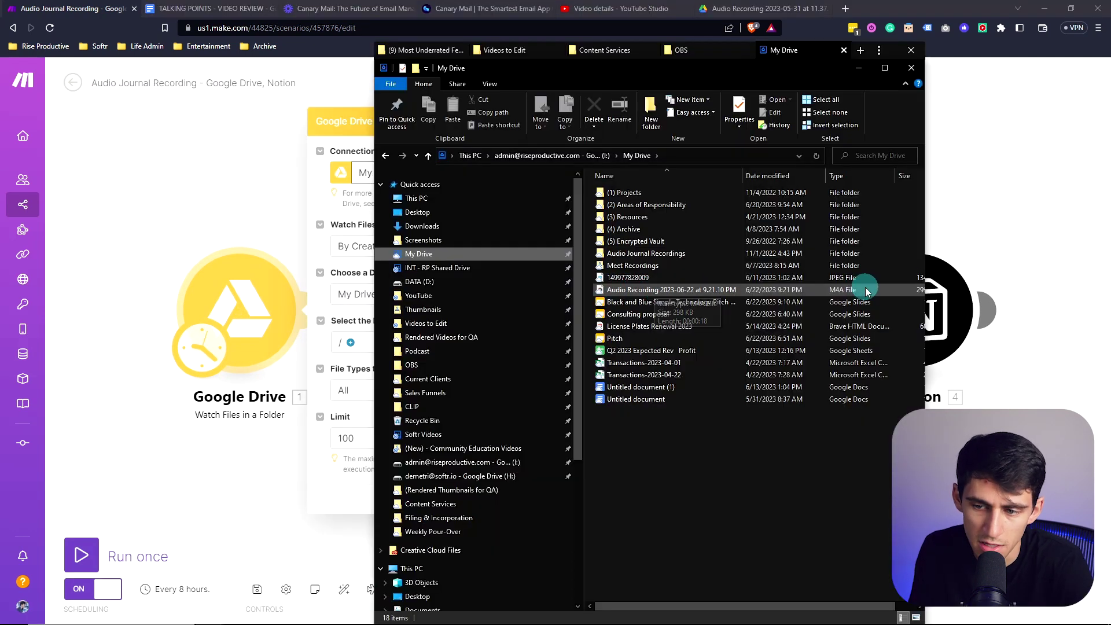
Close the Watch Files settings and review the Audio File filter's 'Audio Recording' name condition
left_click(327, 259)
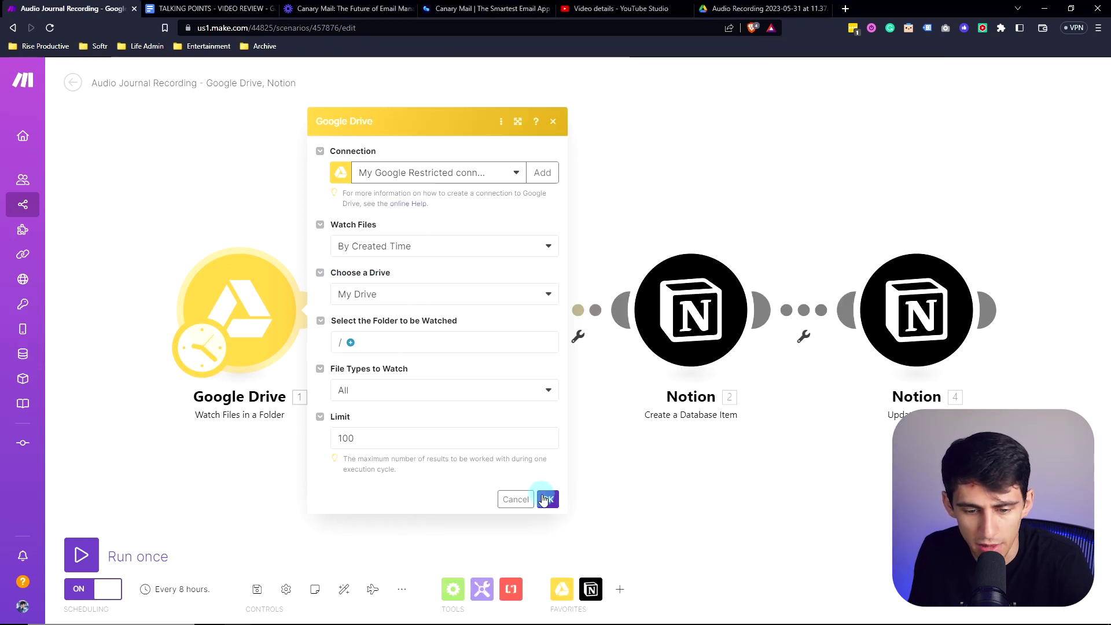
left_click(545, 498)
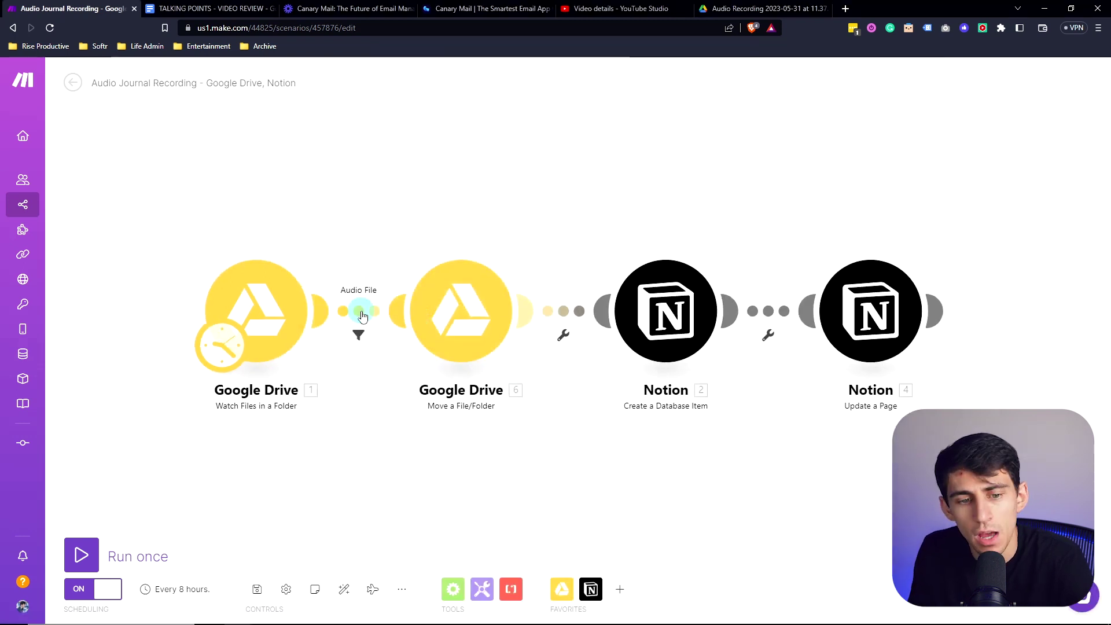
left_click(361, 313)
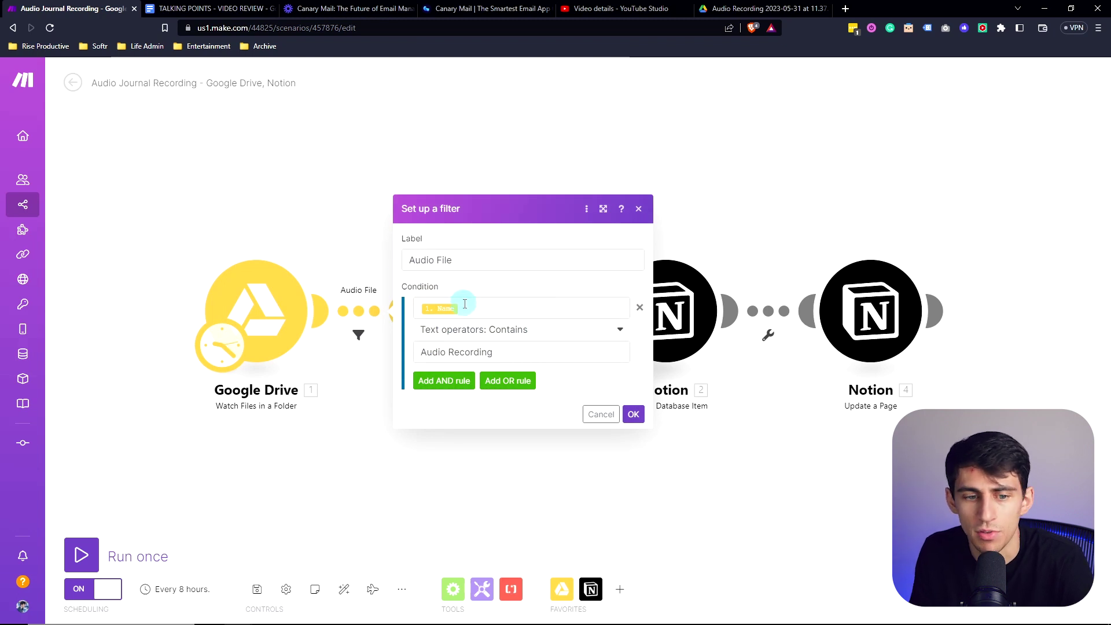
left_click(293, 304)
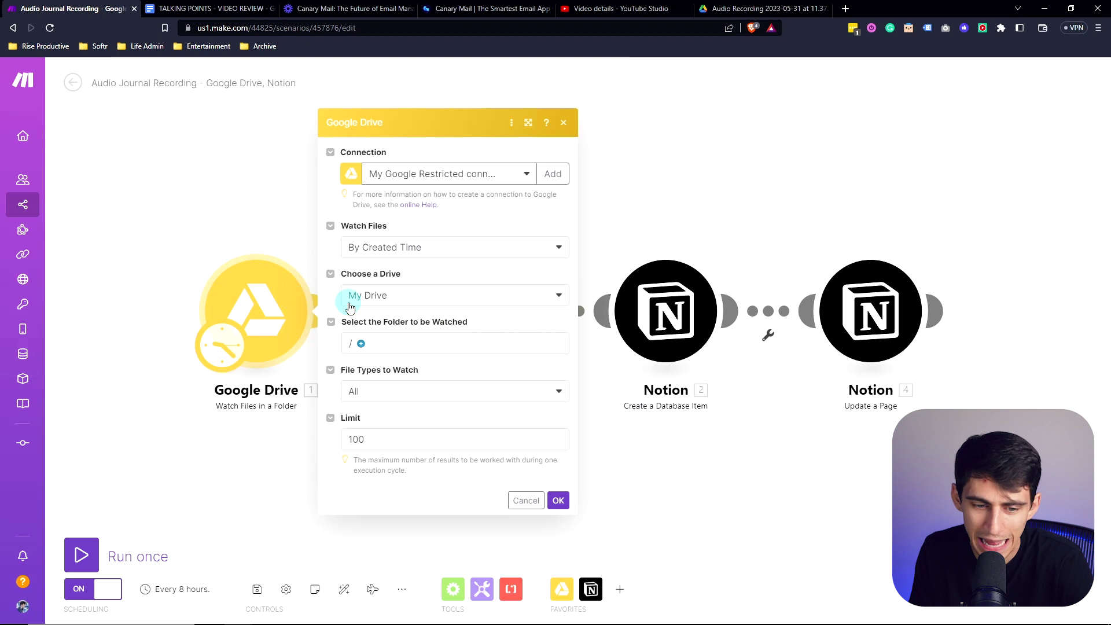
key("alt+Tab")
left_click(332, 237)
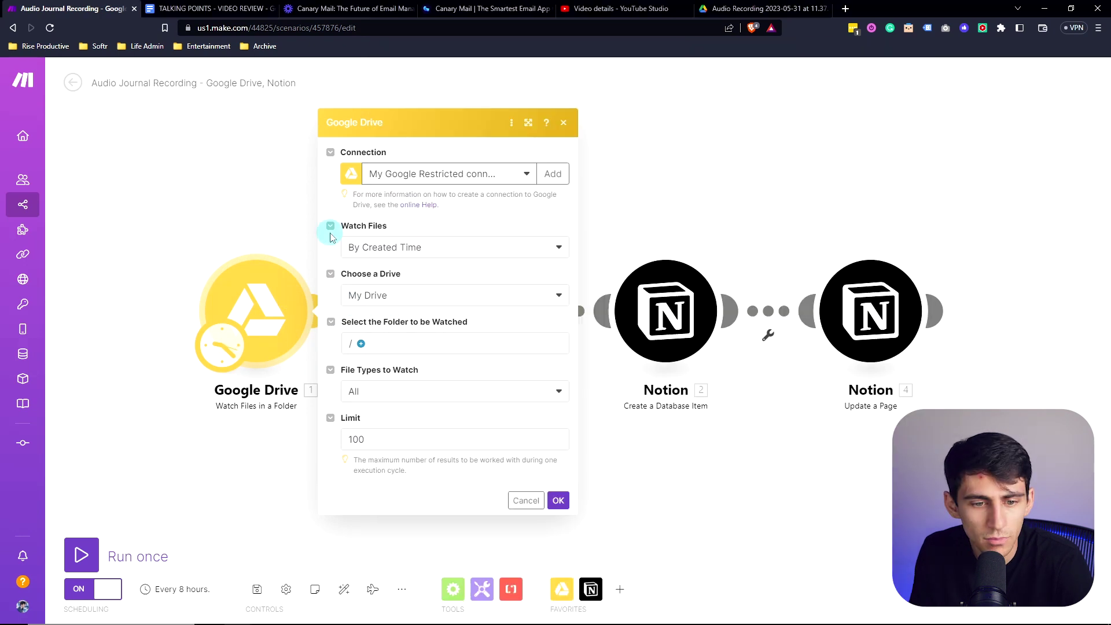
left_click(291, 205)
left_click(665, 307)
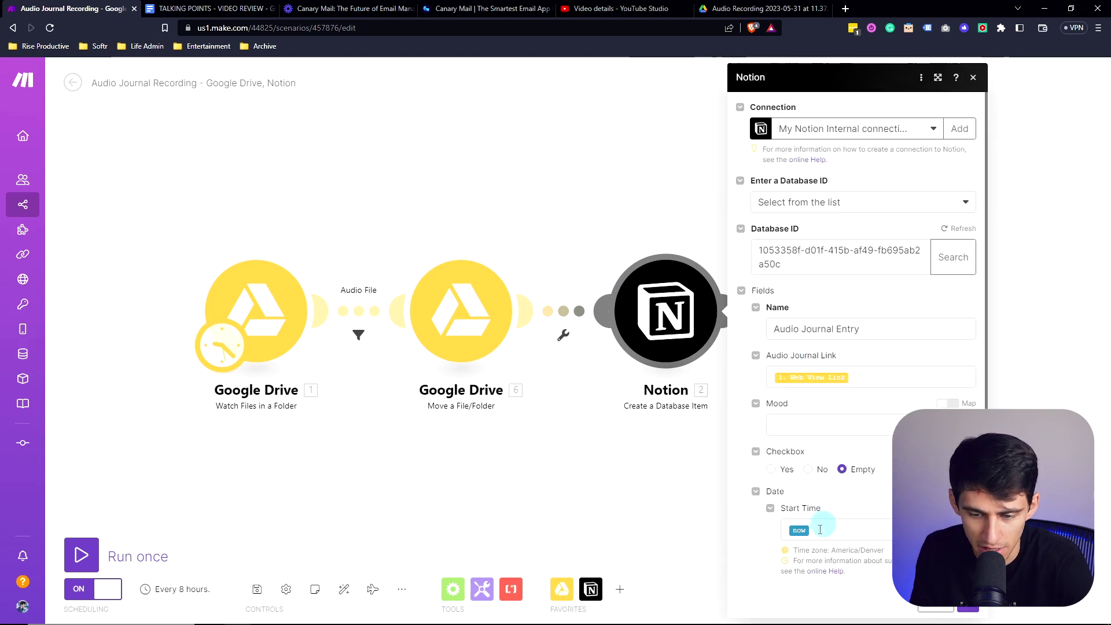
left_click(637, 485)
left_click(871, 311)
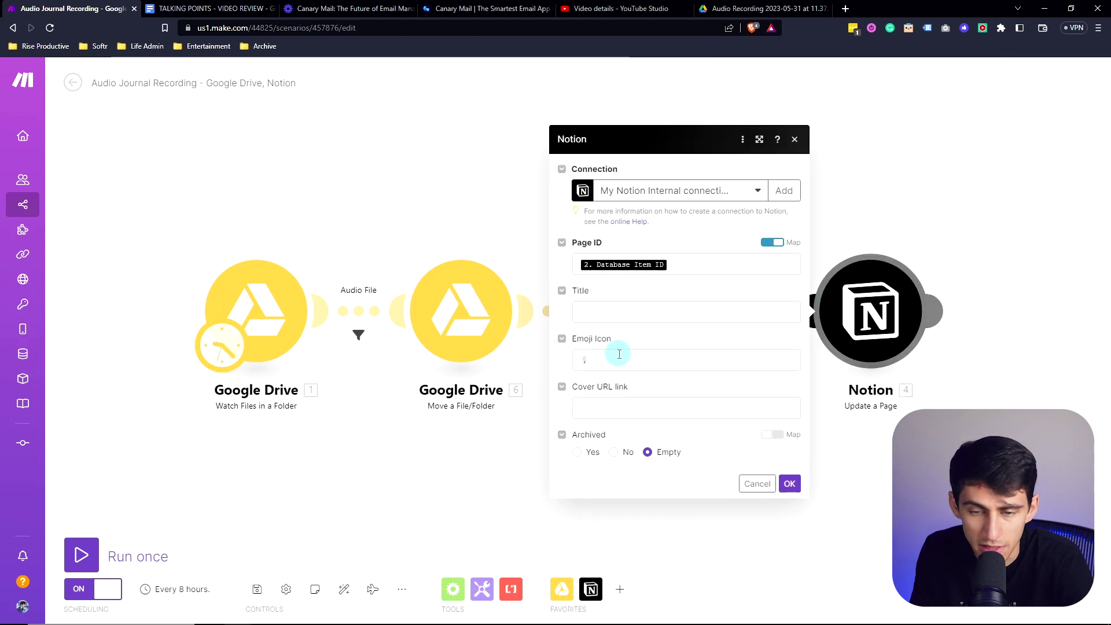
left_click(414, 437)
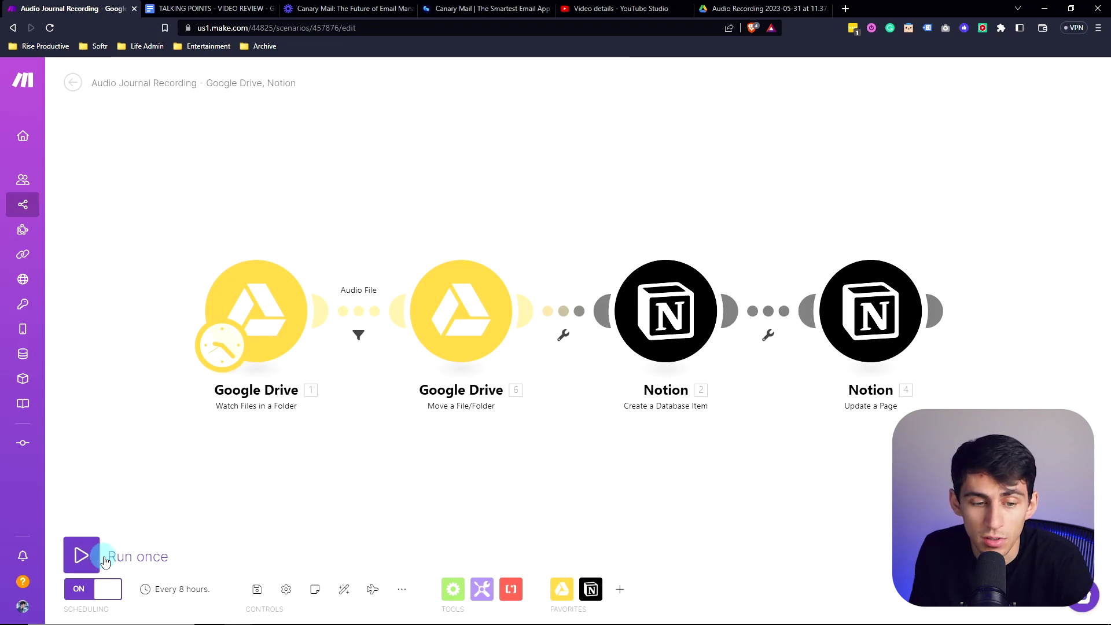
left_click(183, 589)
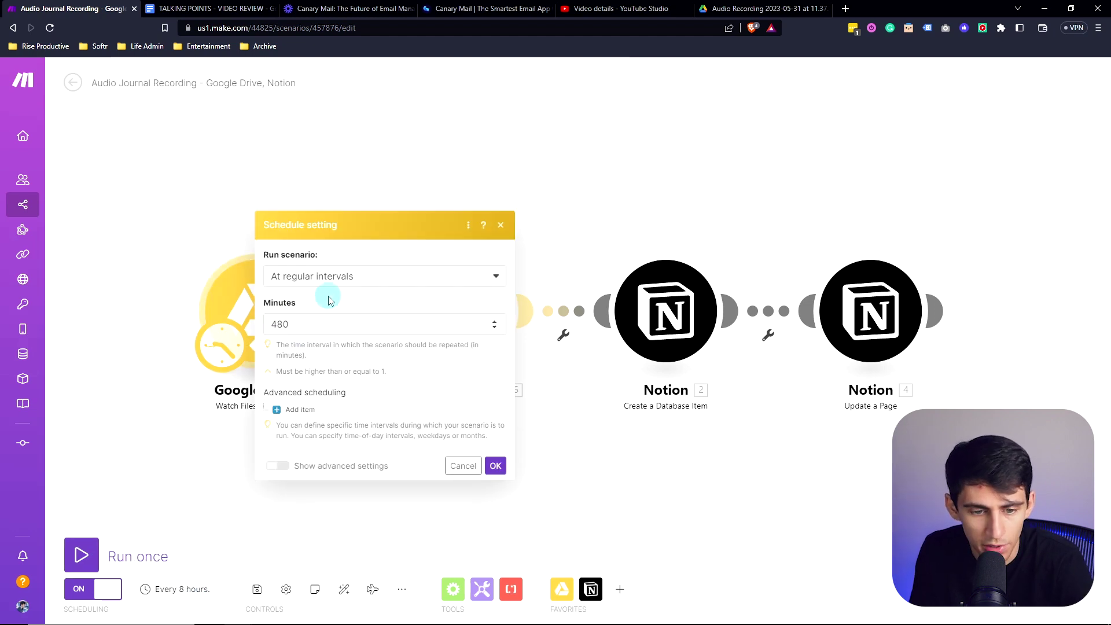
Confirm the 480-minute schedule and run the scenario once, with all four modules succeeding
left_click(291, 323)
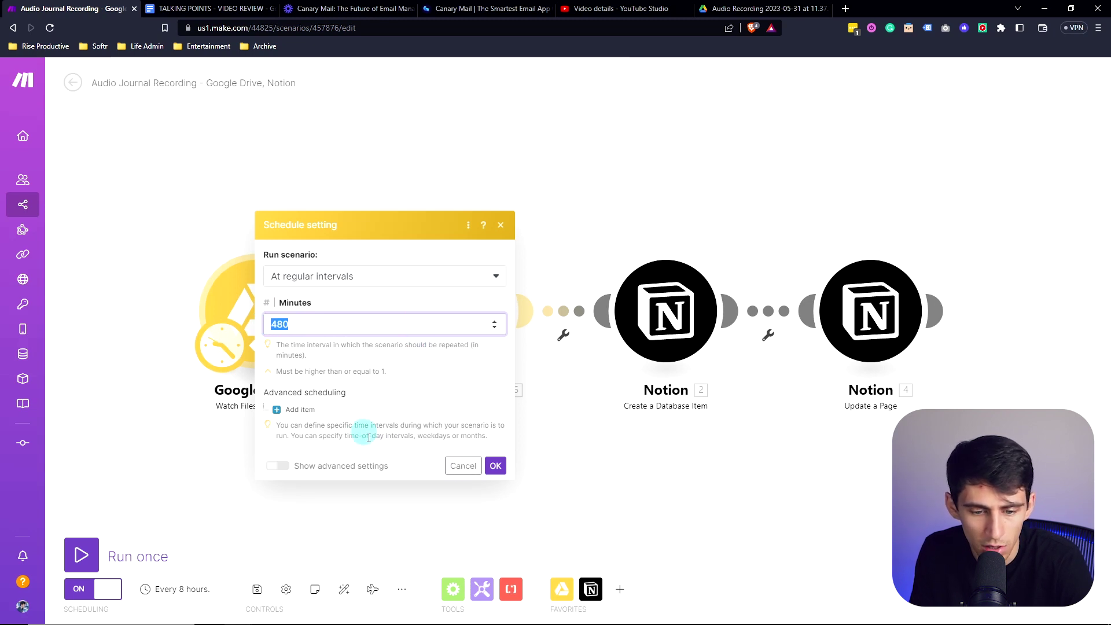
left_click(145, 554)
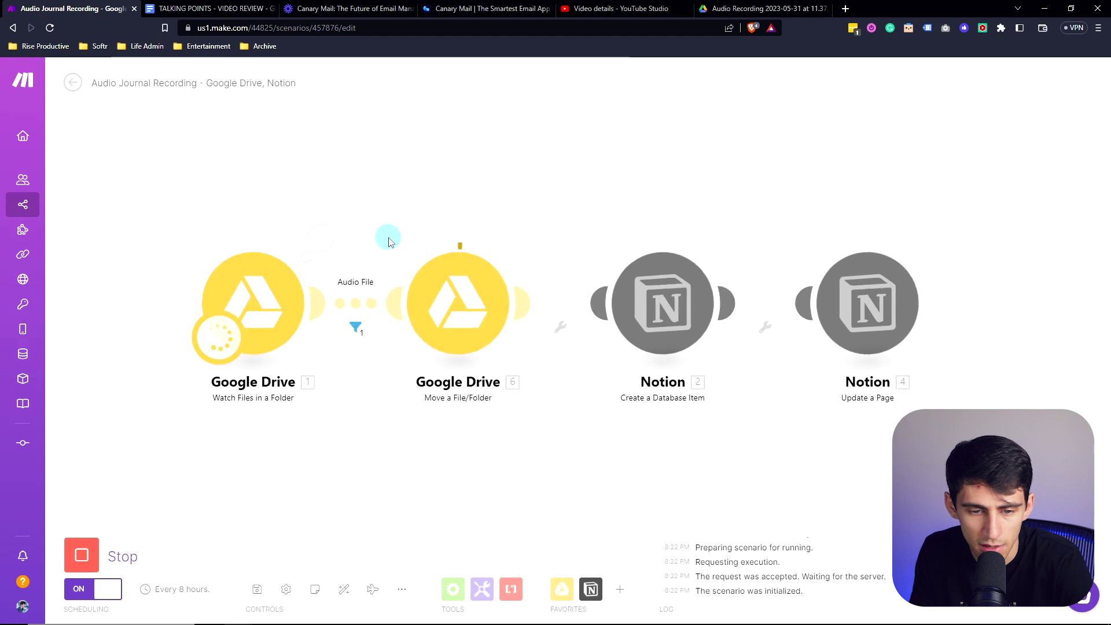
scroll(442, 260, "down", 1)
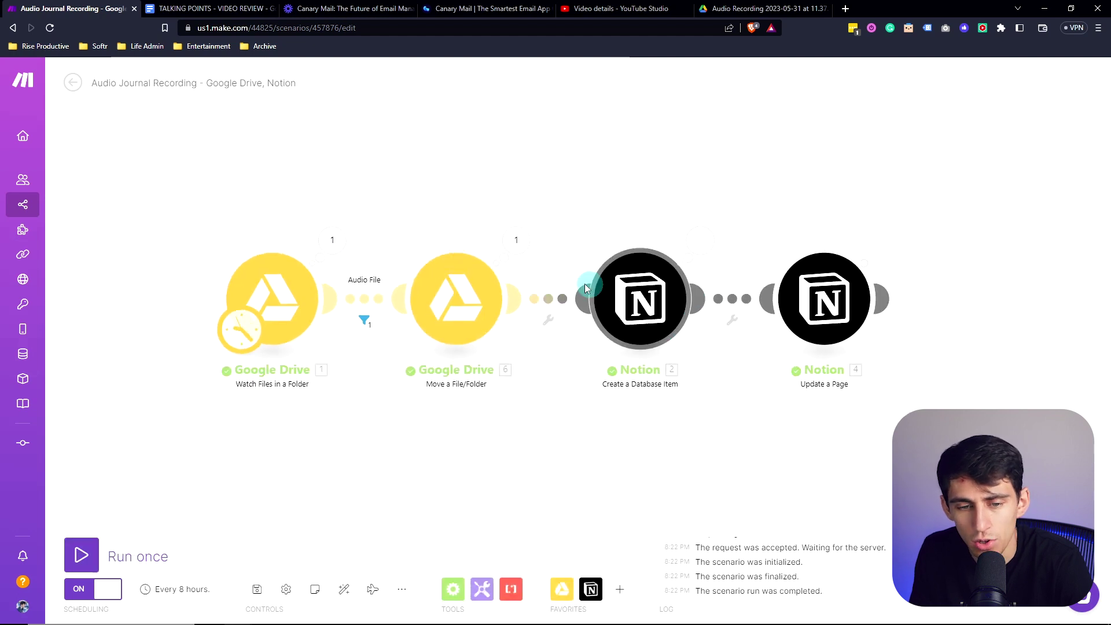
key("alt+Tab")
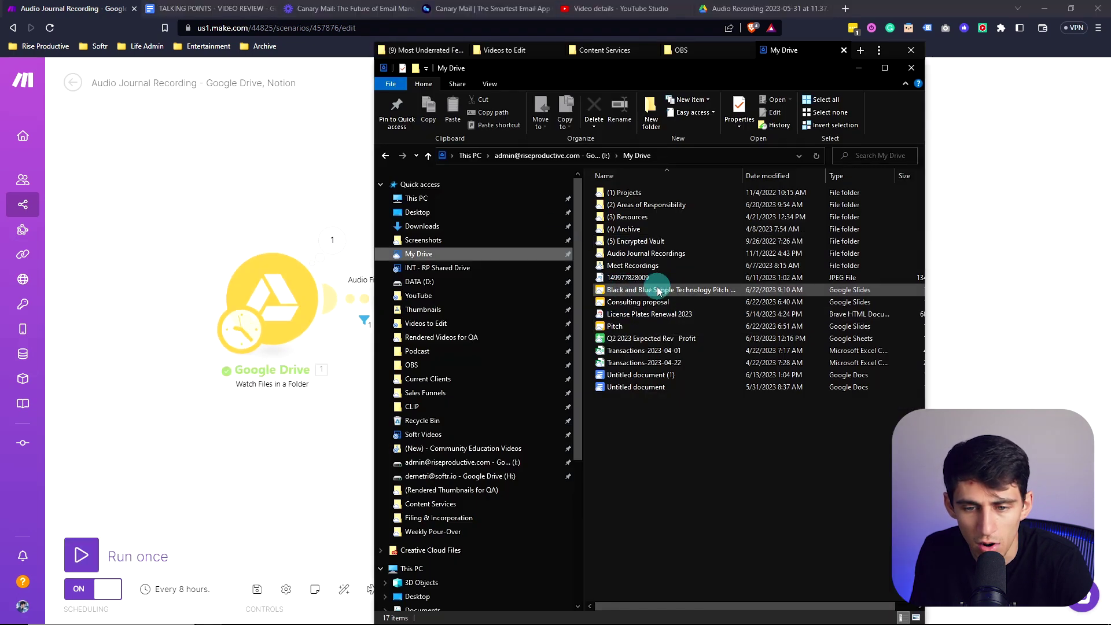
Verify the recording moved into Audio Journal Recordings and My Drive holds 17 items, then return to Notion
double_click(655, 252)
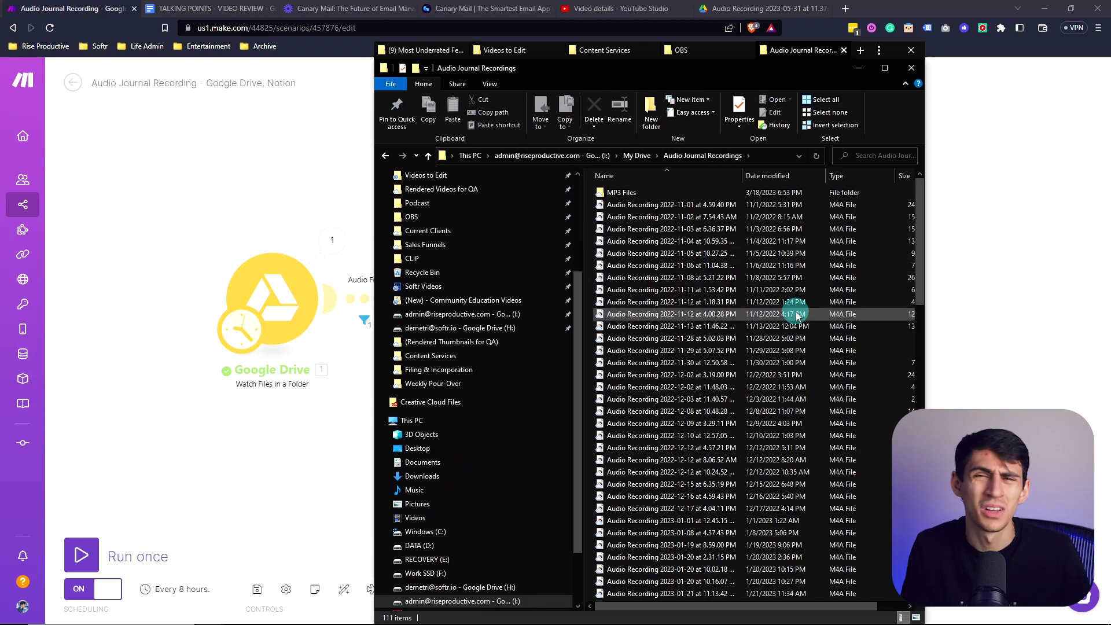
key("alt+Left")
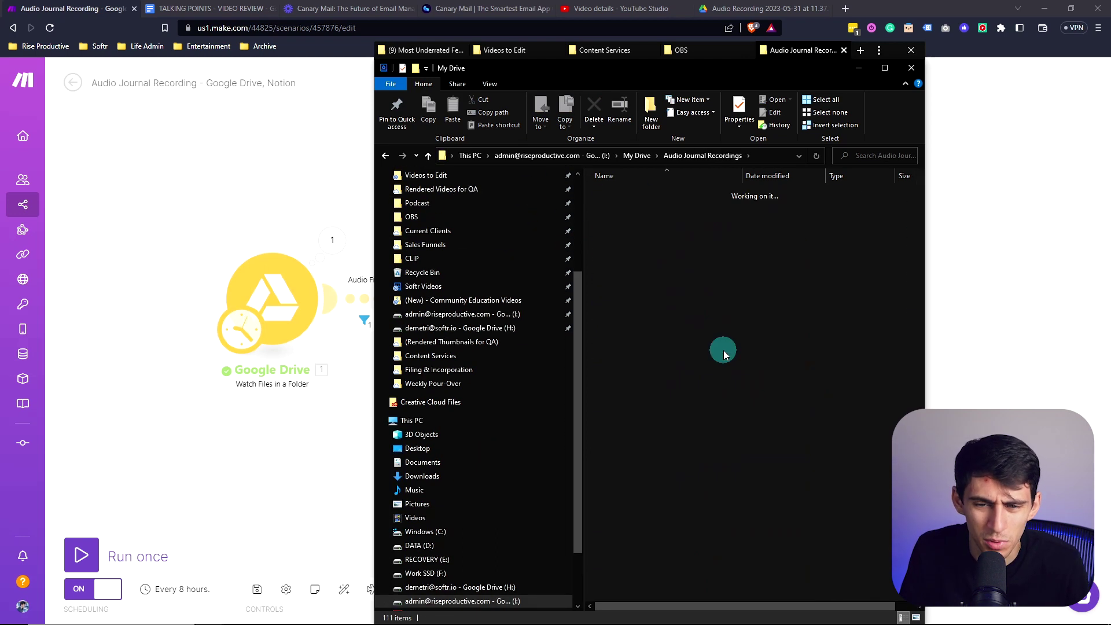
left_click(258, 197)
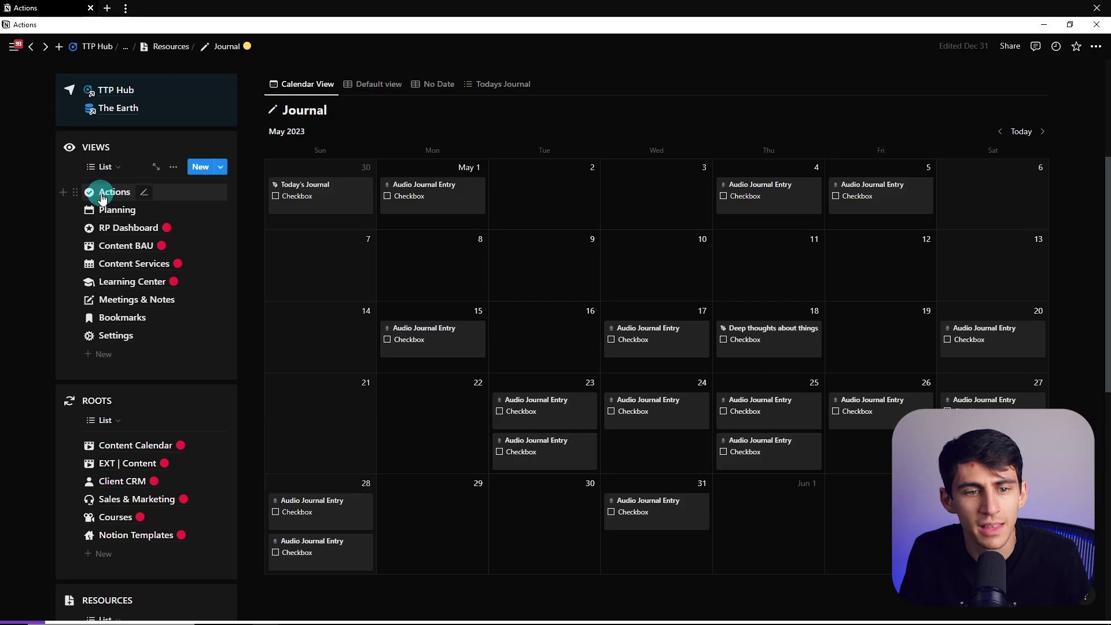
left_click(92, 189)
Jump Daily Highlights to this week and follow the June 22 entry's link to the 9.21.10 PM recording
scroll(762, 294, "down", 1)
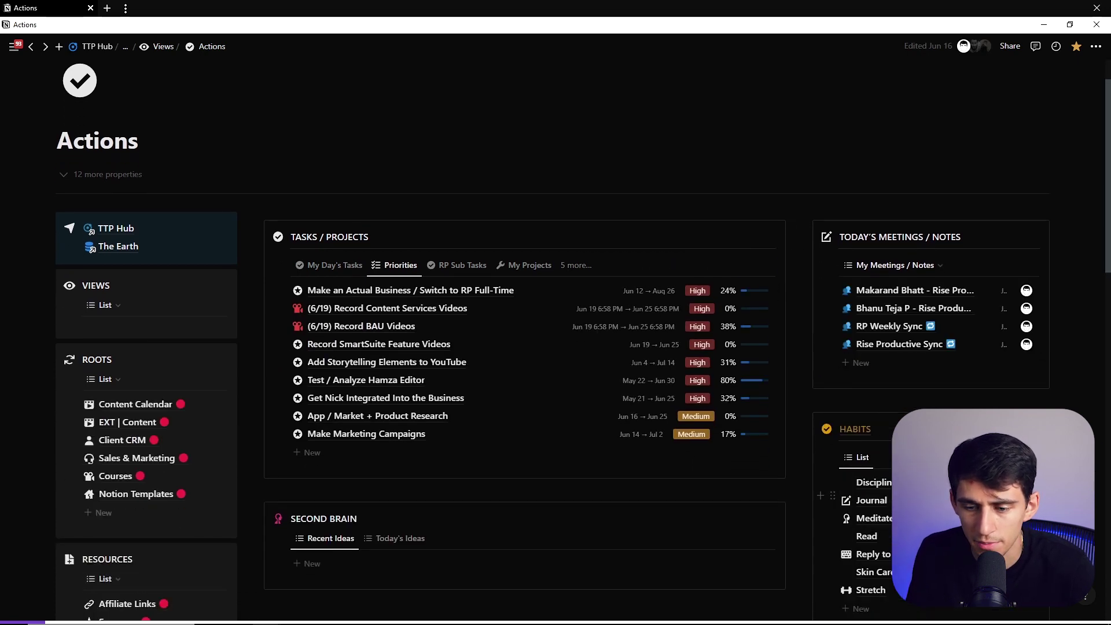
scroll(913, 293, "down", 4)
scroll(696, 463, "down", 8)
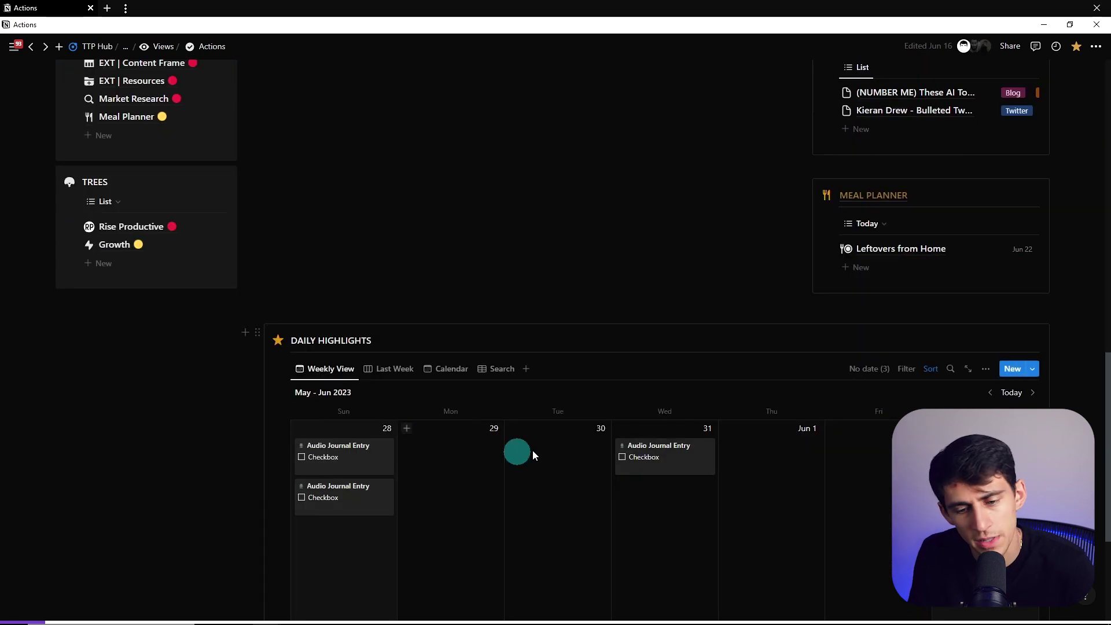
left_click(1006, 393)
scroll(744, 324, "down", 3)
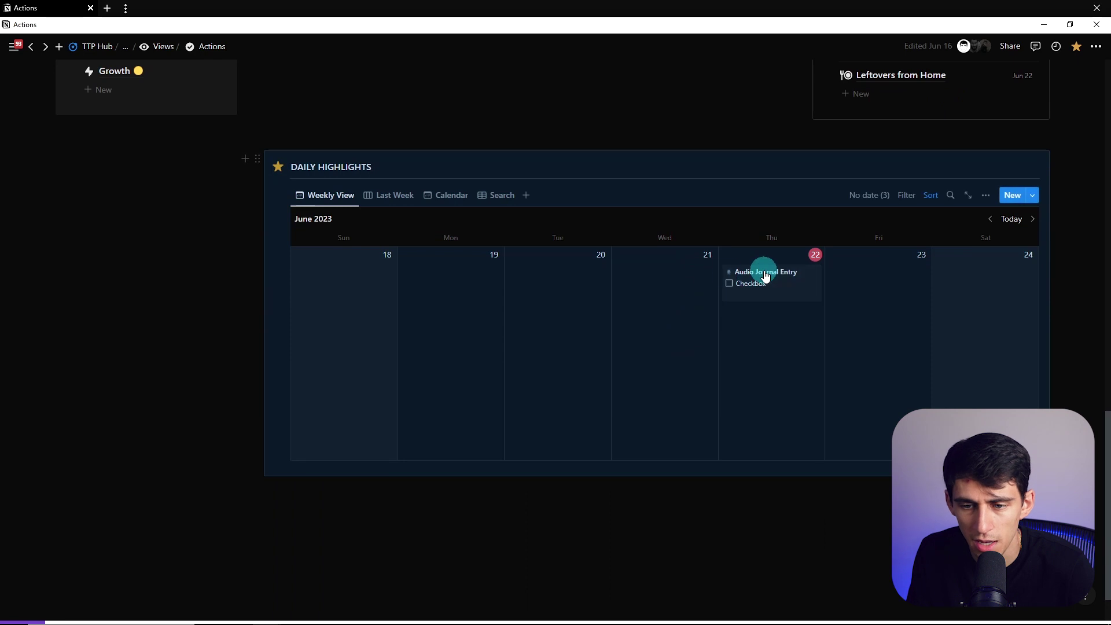
left_click(765, 272)
left_click(555, 316)
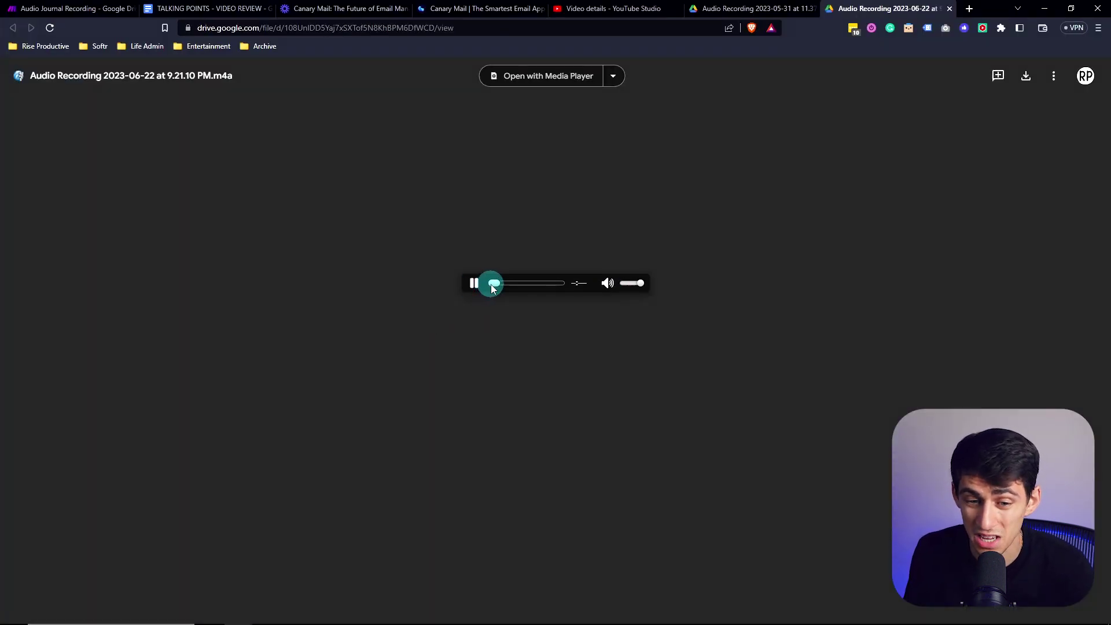
Play the June 22 recording at lowered volume, then return to the Make scenario
key("XF86AudioLowerVolume")
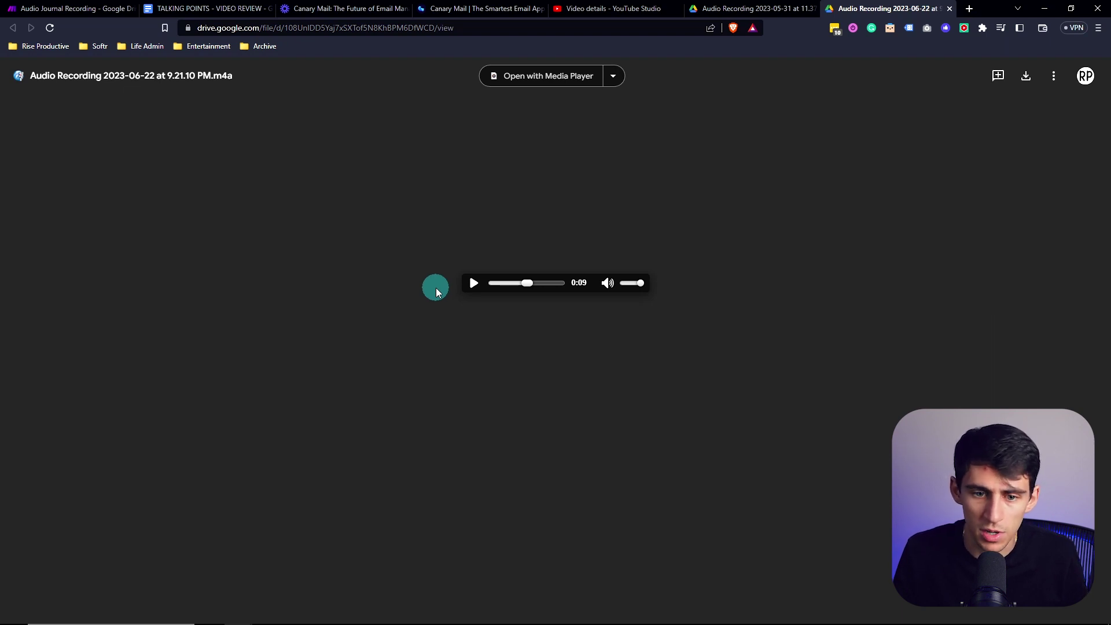
left_click(109, 8)
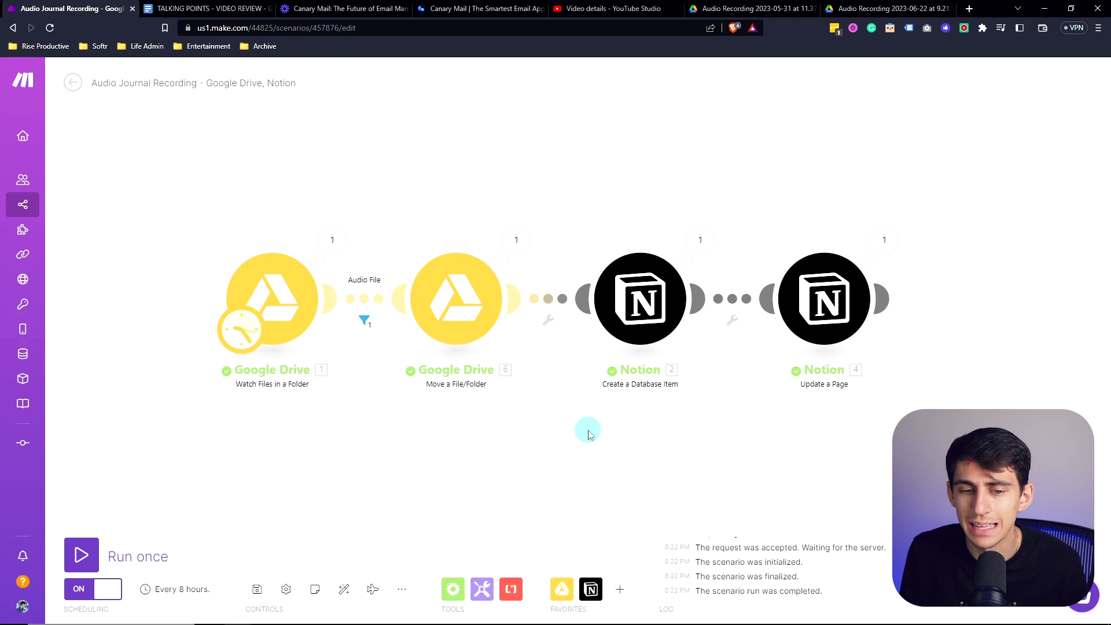
Bring back Notion's June 22, 2023 Audio Journal Entry page with its Drive link
key("alt+Tab")
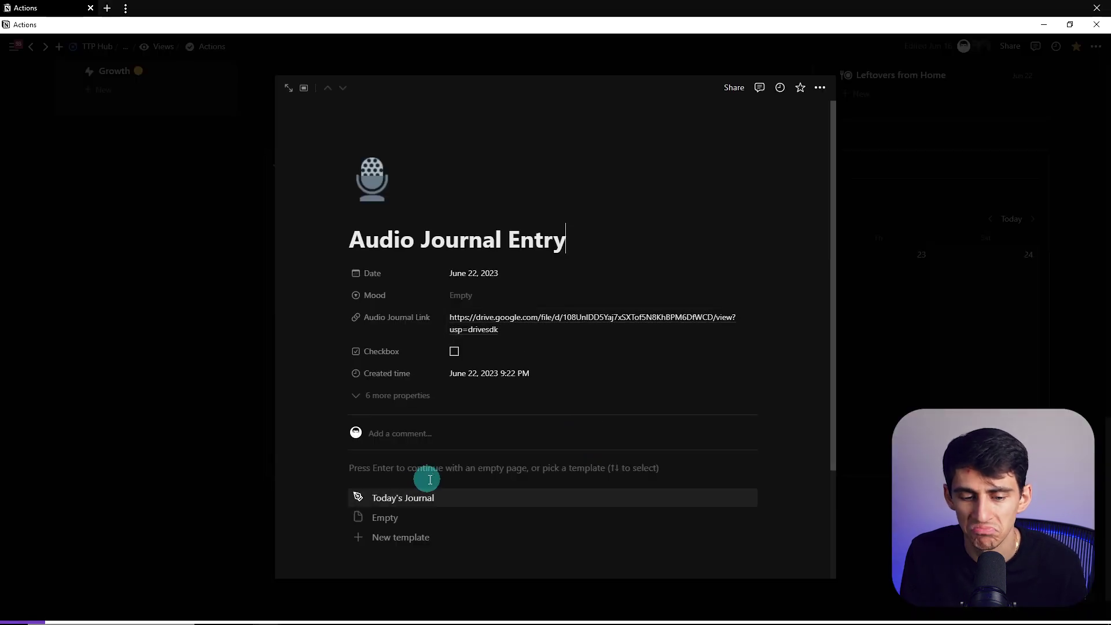